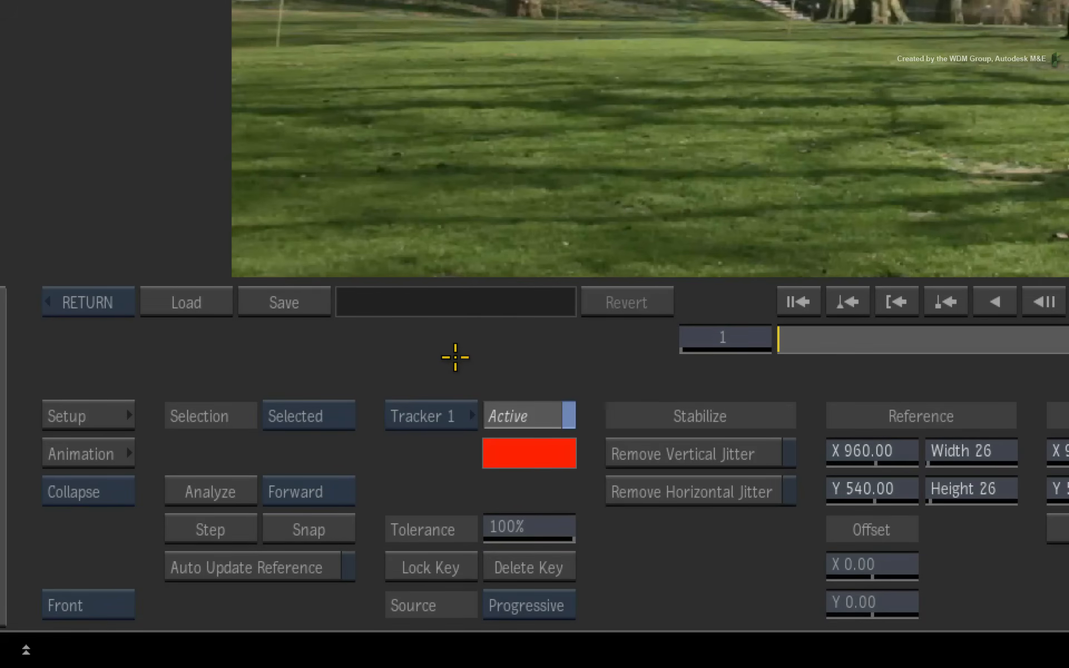
Step: Check the available trackers and switch back and forth between Tracker 1 and Tracker 2, ending on Tracker 1
left_click(455, 409)
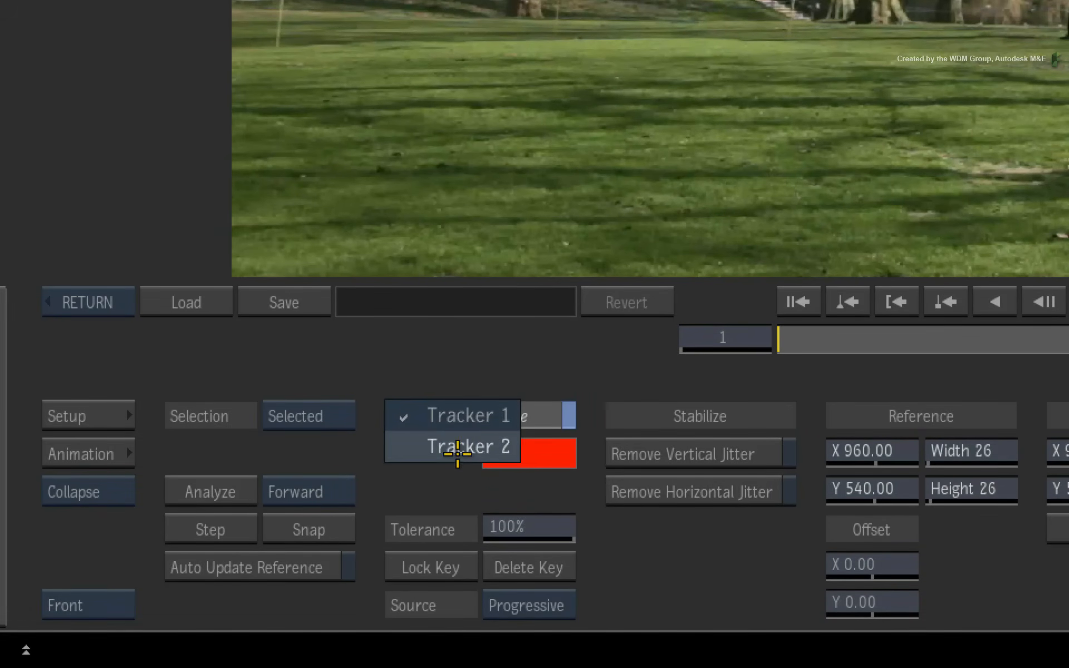
left_click(453, 368)
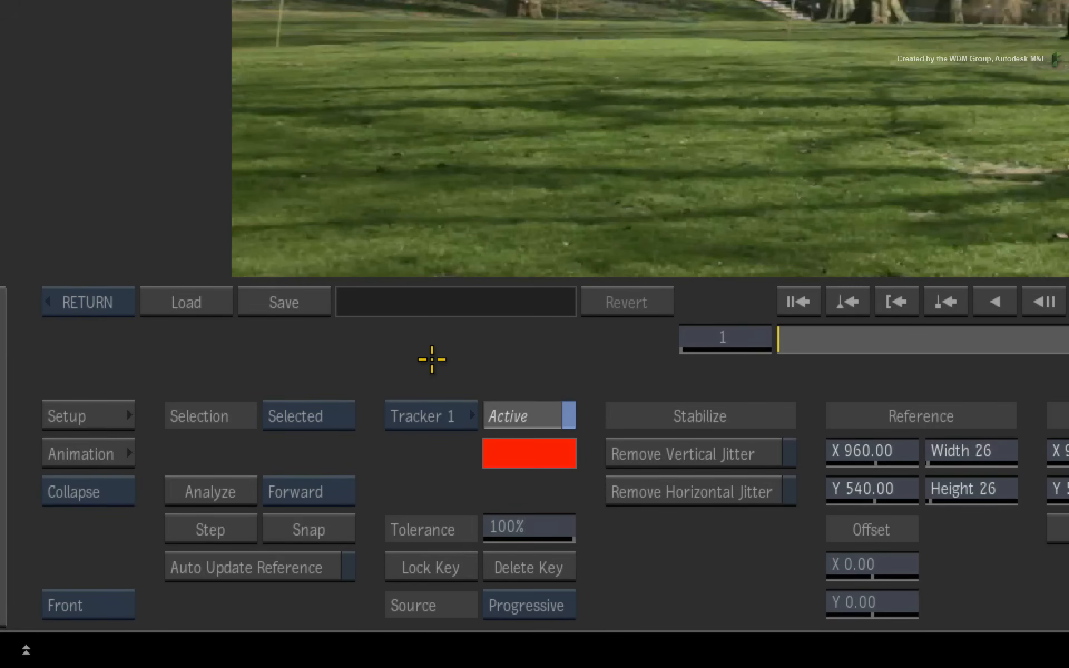
key("Down")
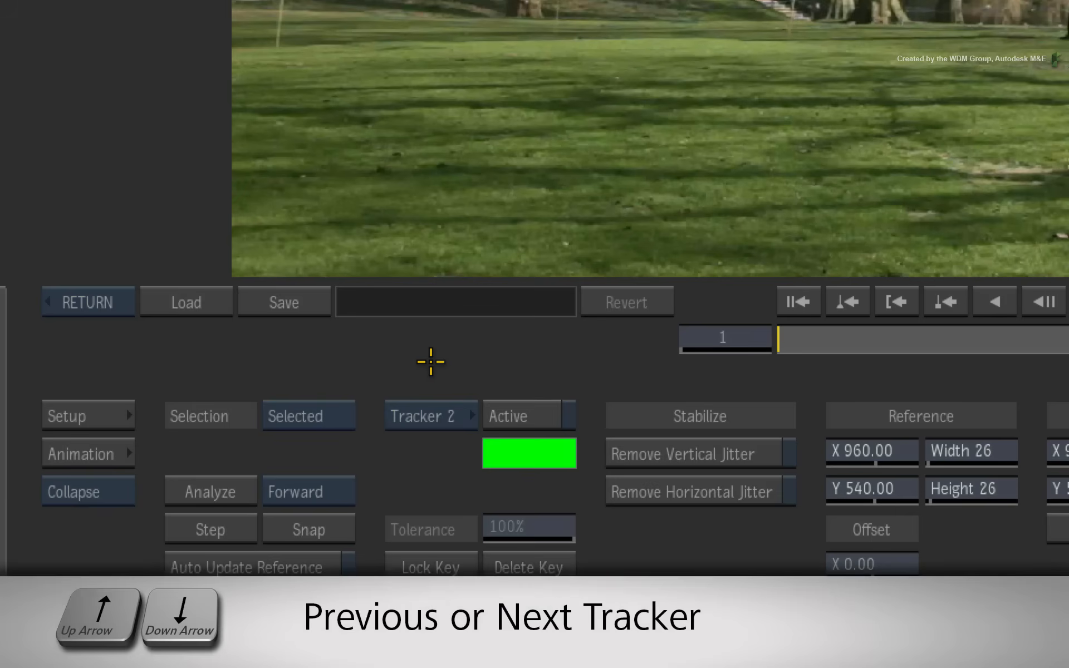
key("Up")
key("Down")
key("Up")
key("Down")
key("Up")
key("Down")
key("Up")
key("Down")
key("Up")
key("Down")
key("Up")
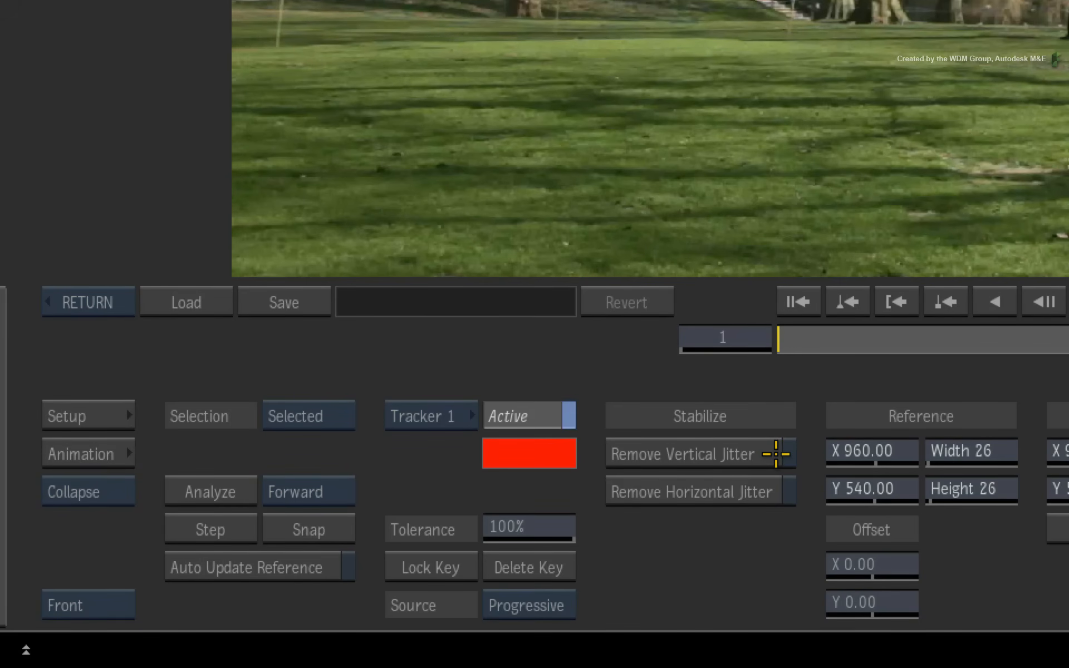
Step: Turn on Remove Vertical Jitter and Remove Horizontal Jitter, and turn both off again
left_click(776, 454)
left_click(771, 490)
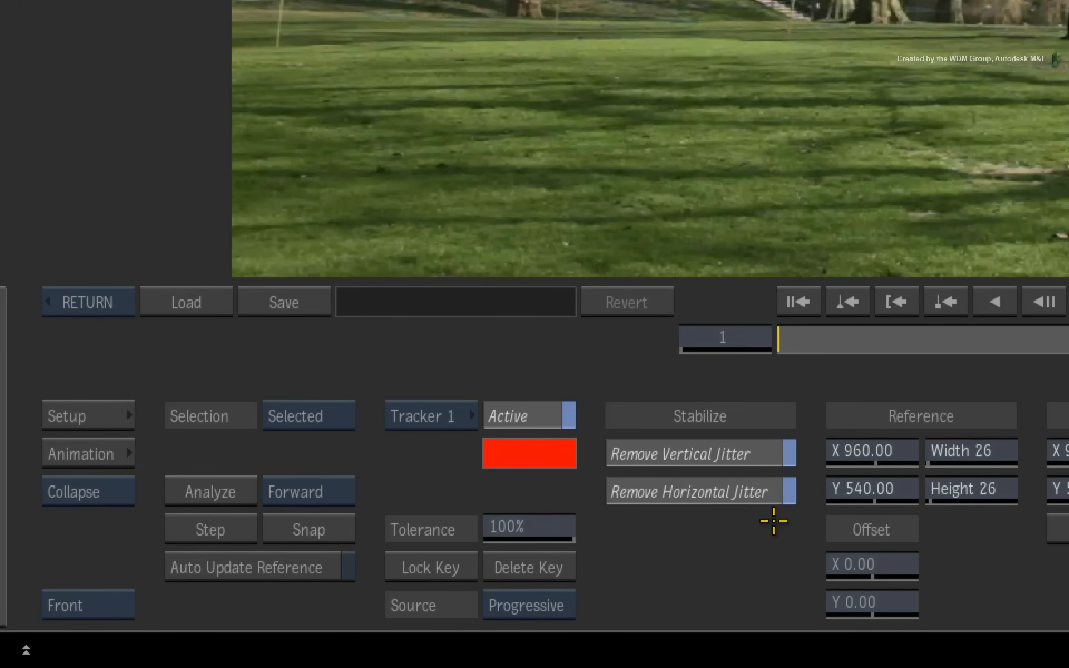
left_click(775, 490)
left_click(769, 454)
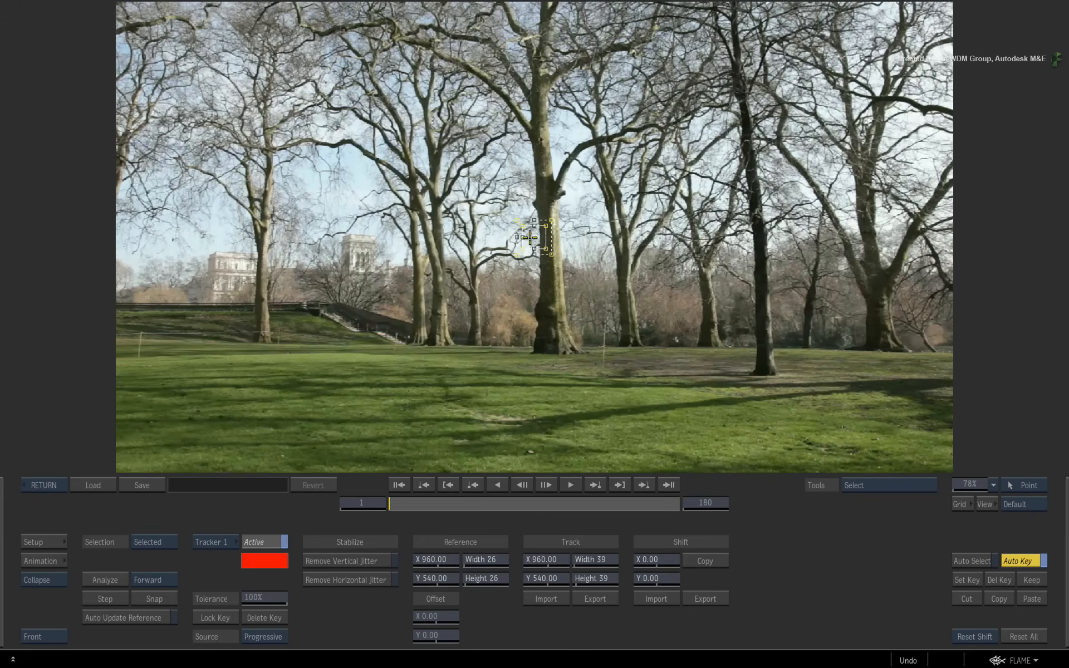
Step: Place Tracker 1 on the central trunk's branch fork at about X 1007, Y 661 and analyze forward, stopping at frame 84
left_click_drag(530, 238, 541, 207)
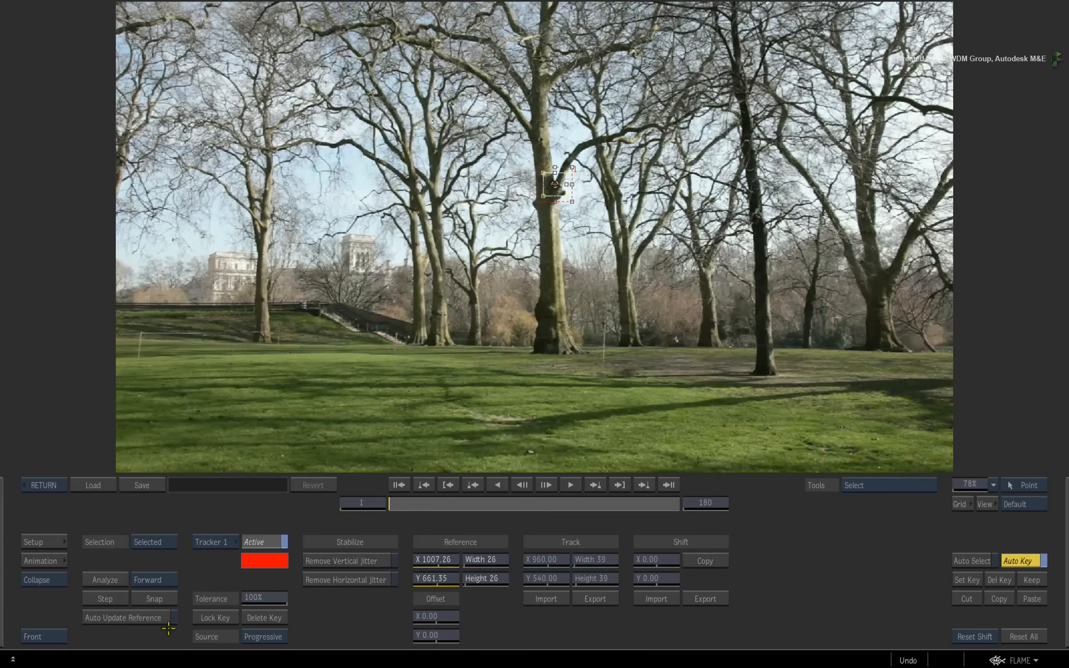
left_click(106, 580)
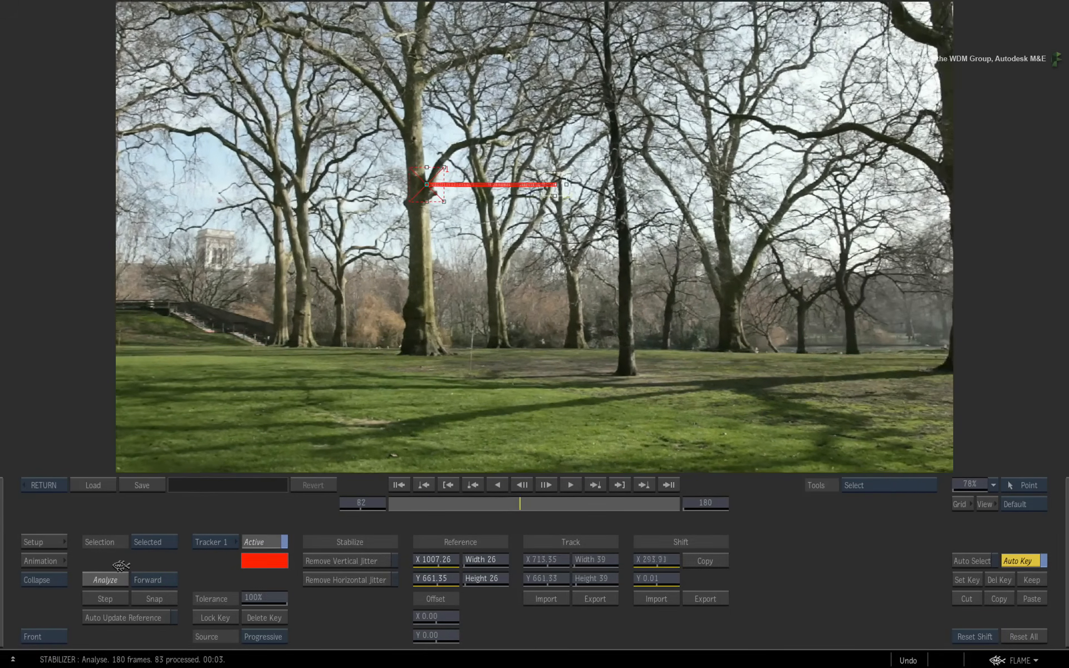
left_click(125, 564)
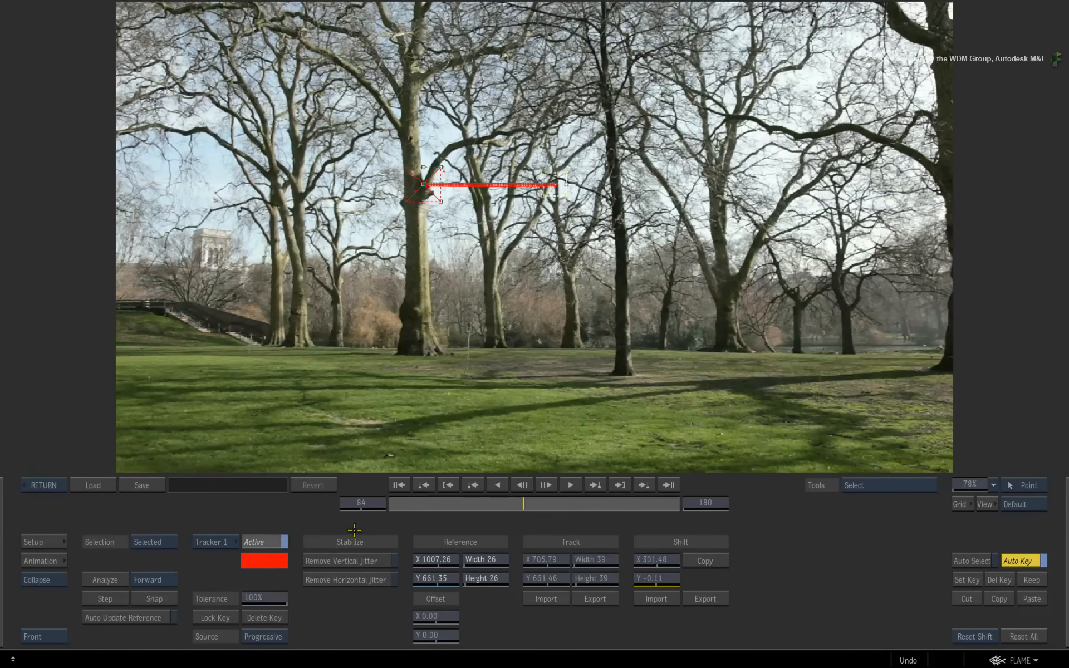
Step: Reset all tracking and analyze the same trunk forward from frame 84 with Auto Update Reference enabled and the reference at about X 724, Y 637
left_click(1020, 635)
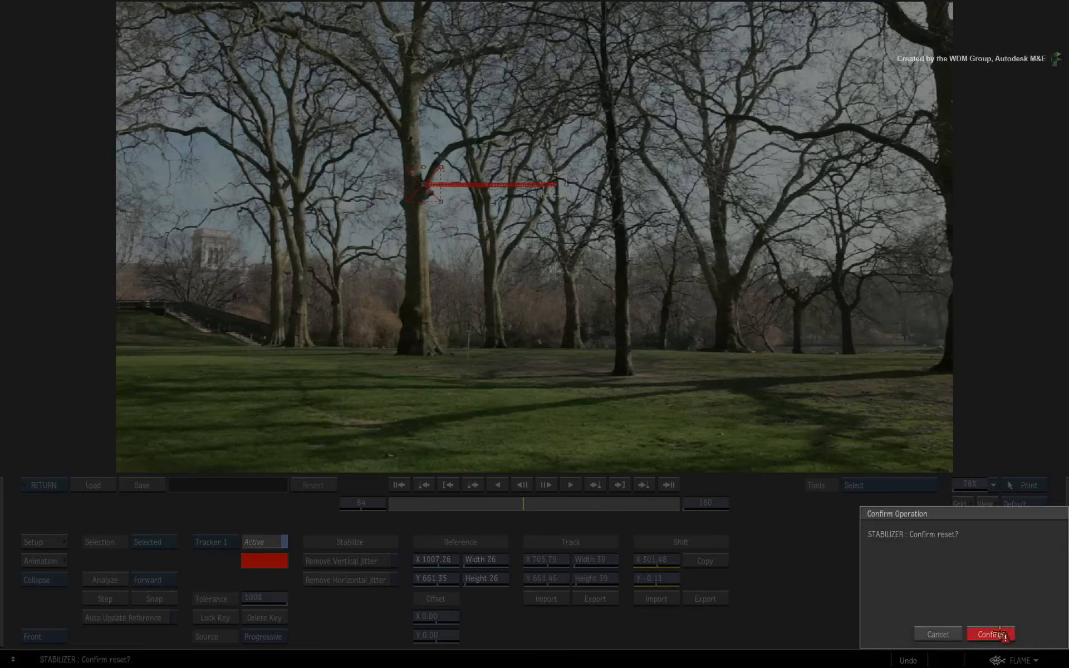
left_click(999, 633)
left_click(112, 618)
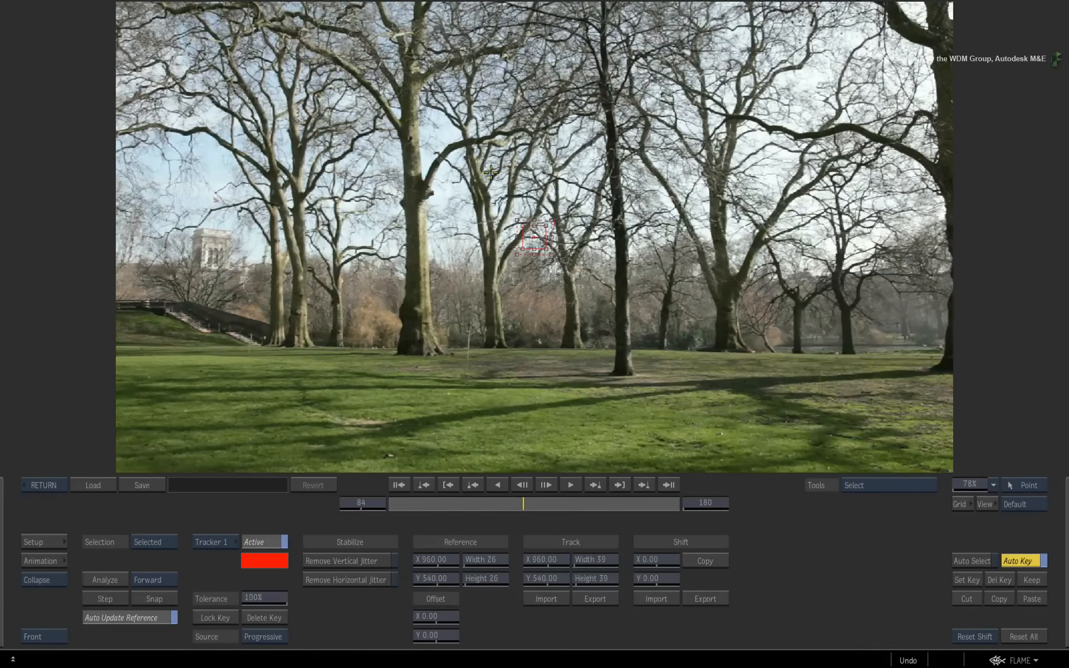
left_click_drag(517, 212, 414, 169)
left_click(113, 582)
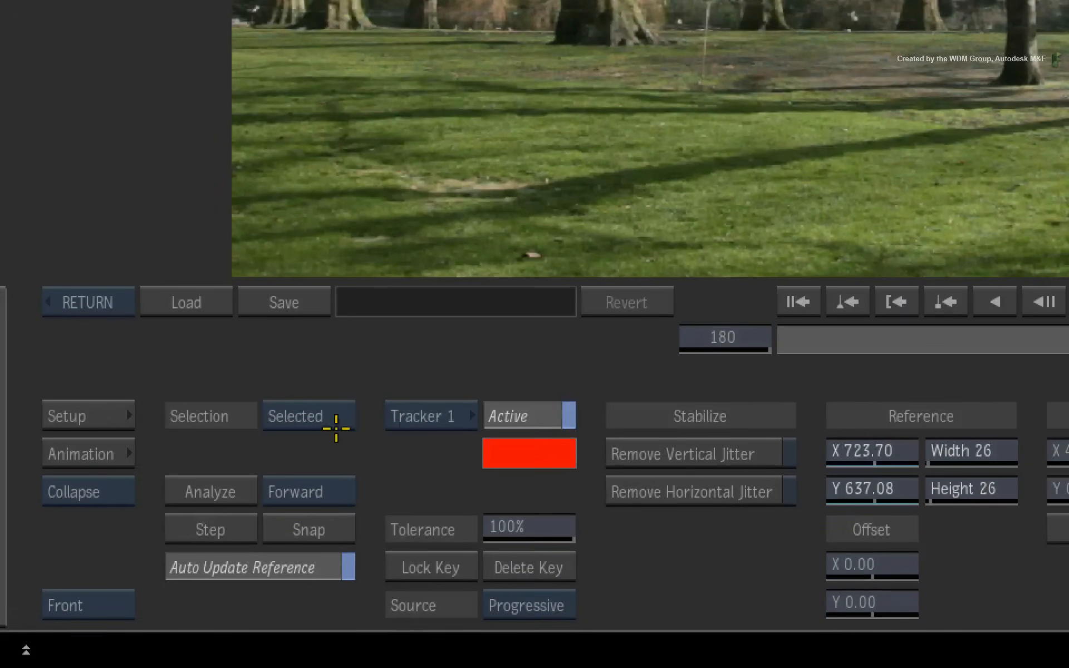
Step: Reset all tracking at frame 1 and analyze forward with Tracker 1 on the central trunk at about X 1007, Y 677
left_click_drag(1068, 340, 630, 380)
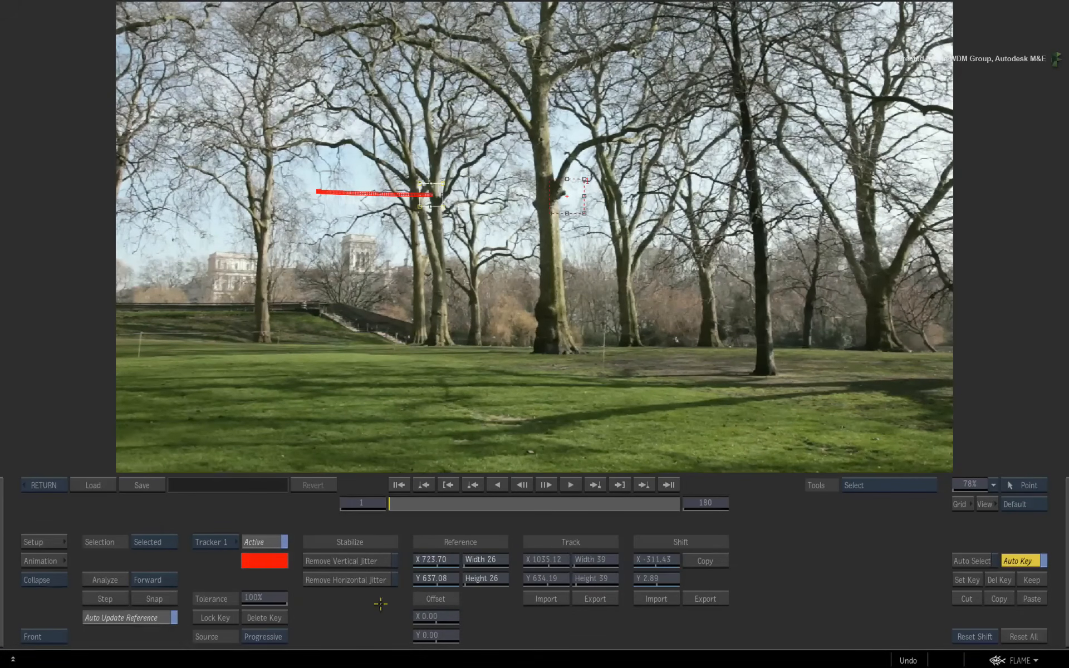
left_click(1023, 635)
left_click(990, 635)
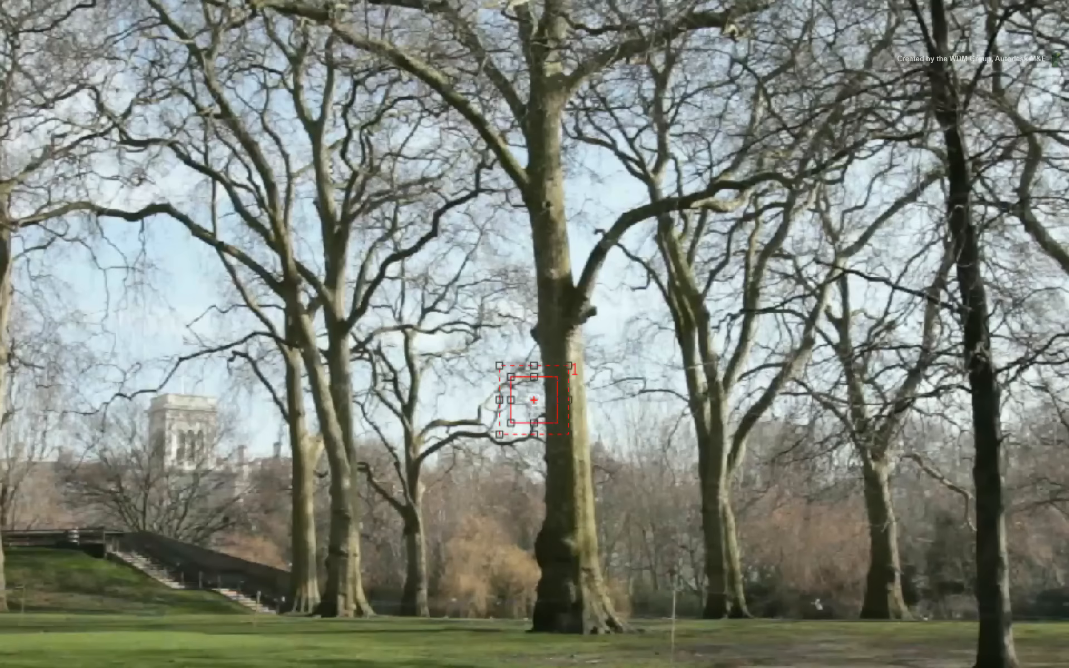
left_click_drag(534, 400, 574, 280)
left_click(104, 579)
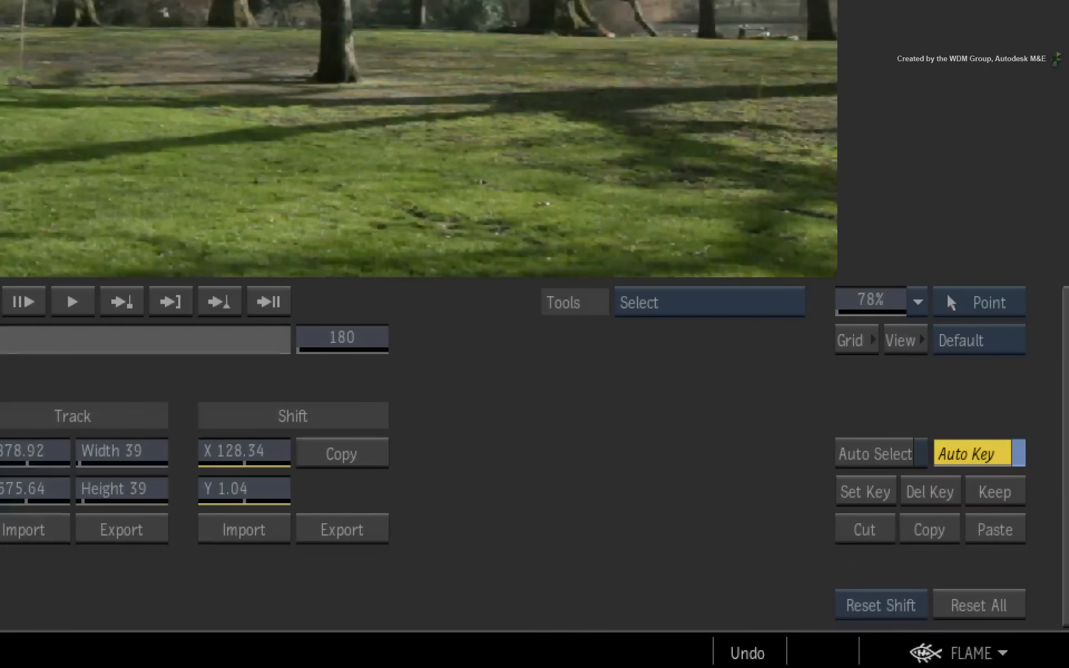
Step: Use Add Points to move the reference to about X 1195, Y 681 on the neighbouring branches and continue analyzing forward, stopping at frame 113
key("a")
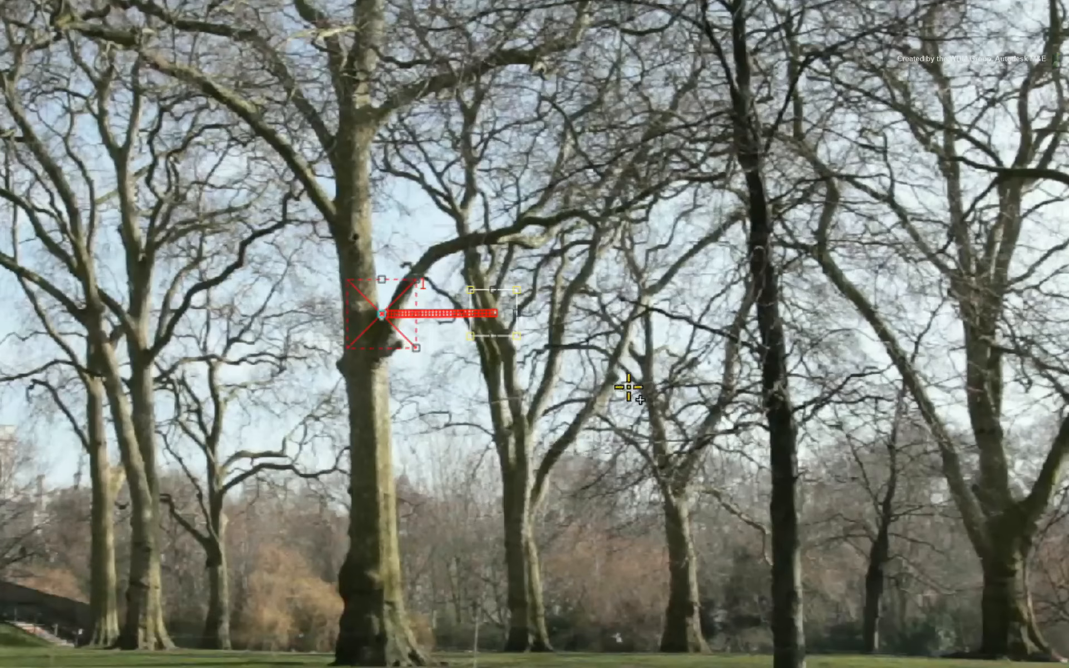
left_click_drag(633, 372, 555, 310)
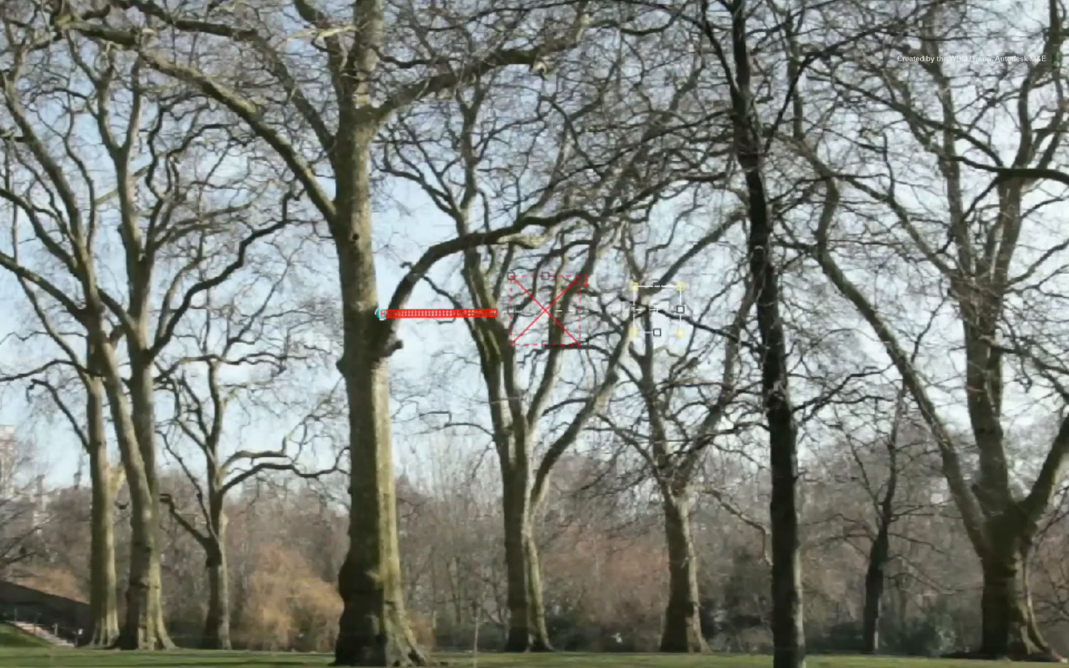
left_click(109, 579)
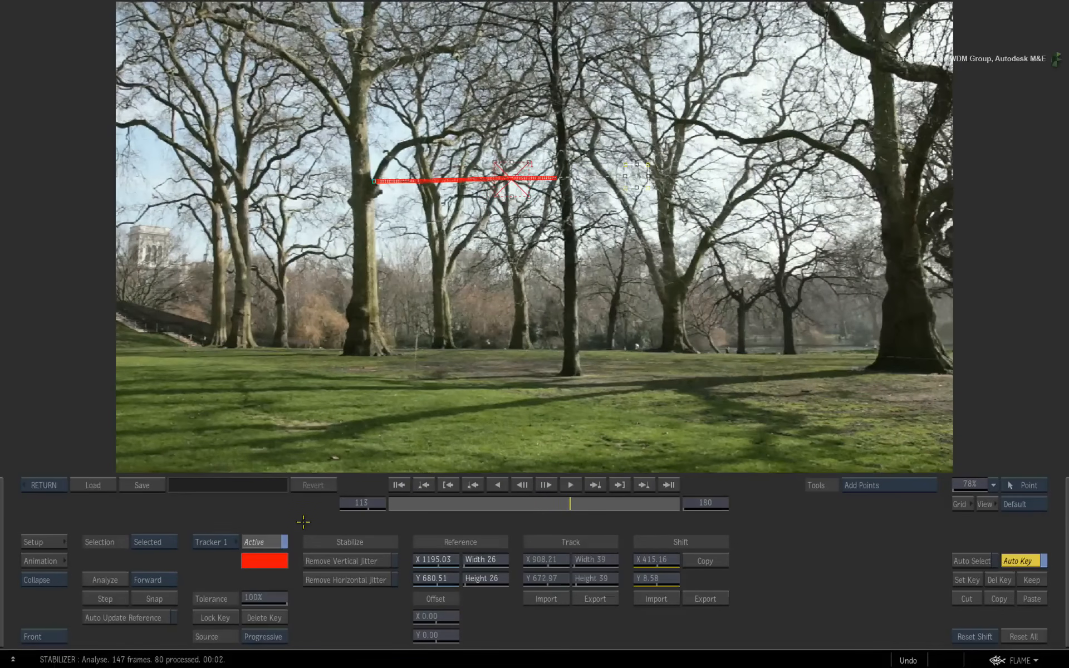
Step: Reset all tracking data and move to the last frame, 180
left_click(399, 485)
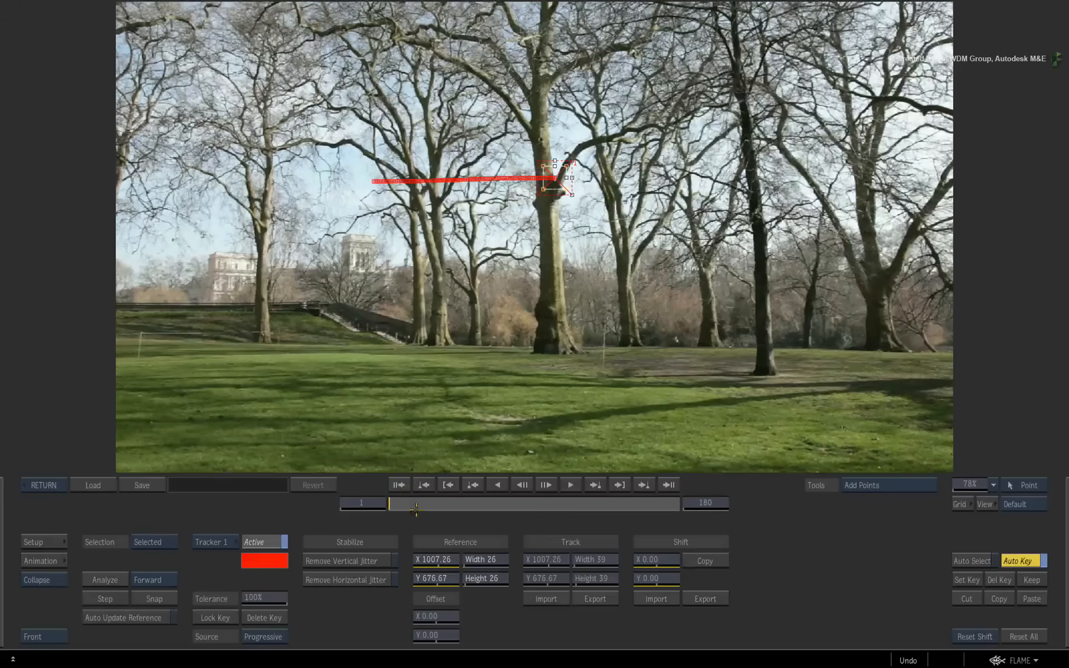
left_click(1023, 637)
left_click(987, 637)
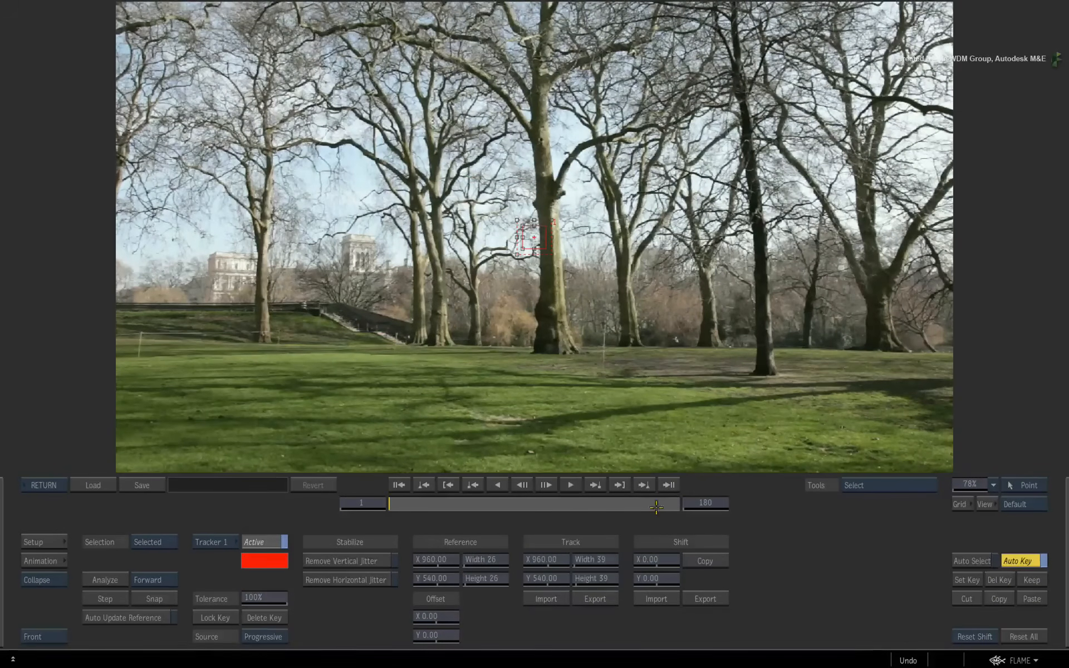
left_click_drag(398, 502, 369, 503)
left_click(1038, 637)
left_click(988, 635)
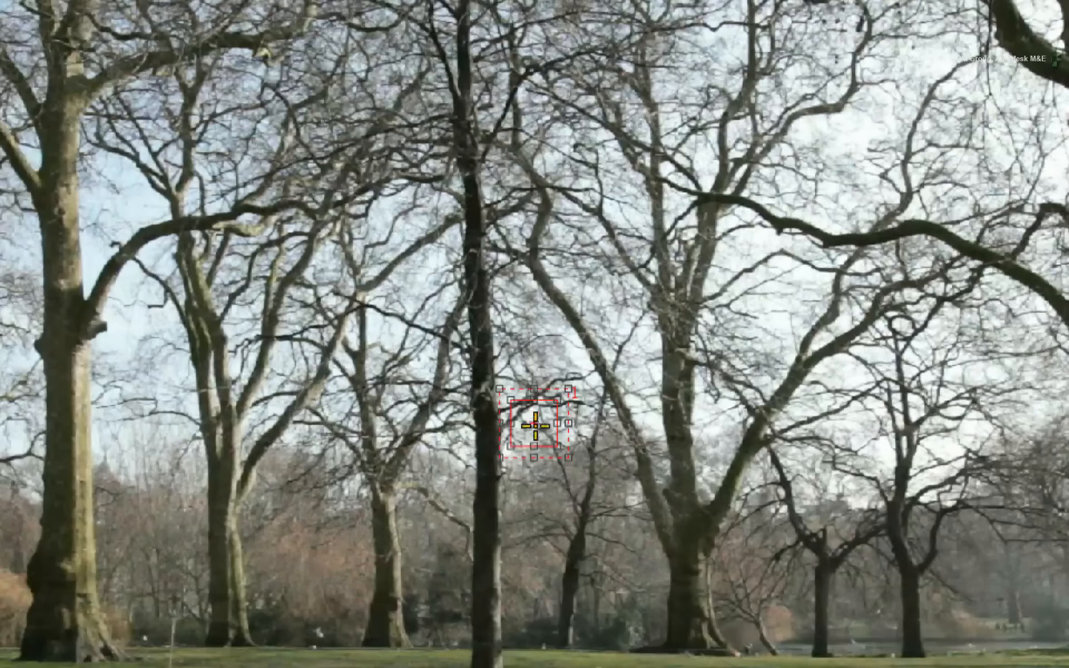
Step: Place Tracker 1 on the thin dark trunk at about X 905, Y 550 and analyze it backward, stopping at frame 114
left_click_drag(537, 418, 488, 415)
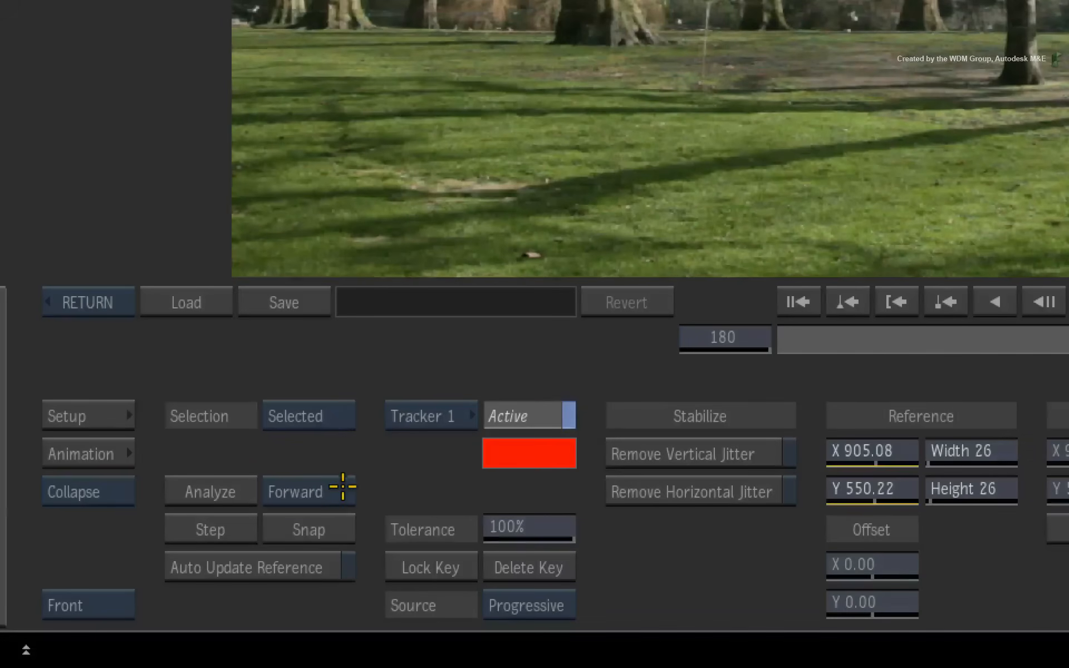
left_click(343, 486)
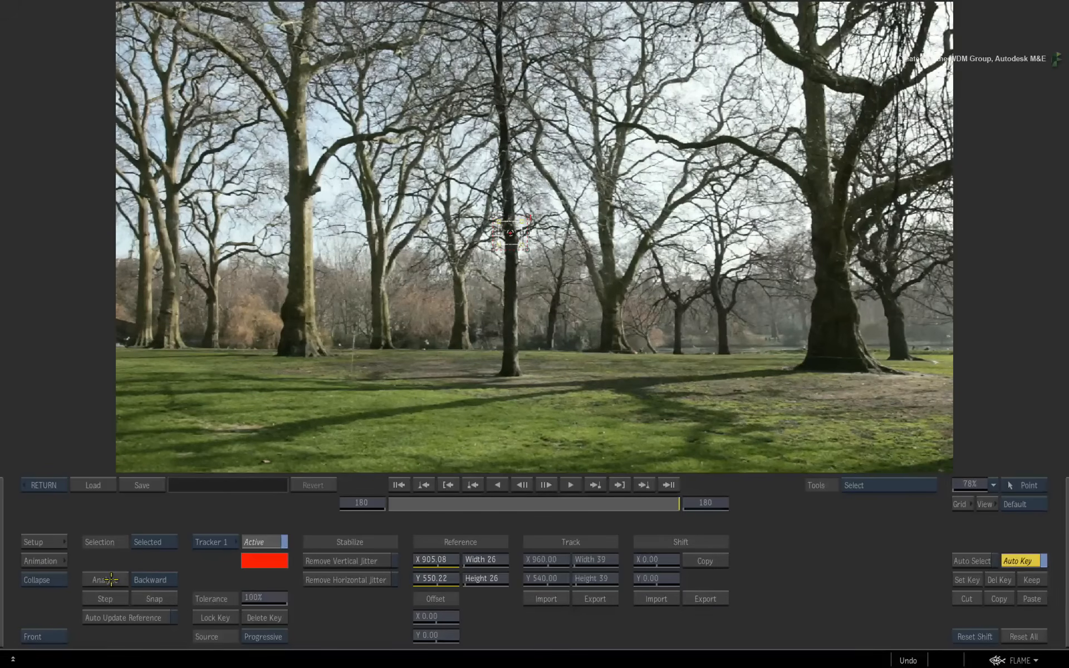
left_click(110, 579)
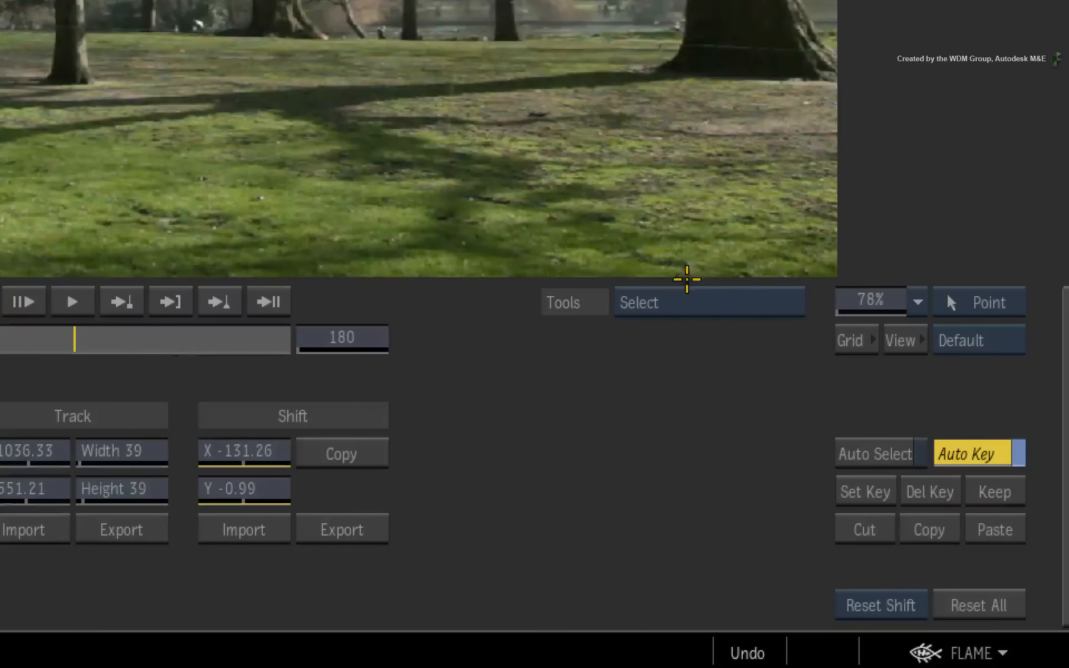
Step: Use Add Points at frame 114 to move the reference to about X 726, Y 543 and continue analyzing backward, stopping at frame 40
left_click(689, 300)
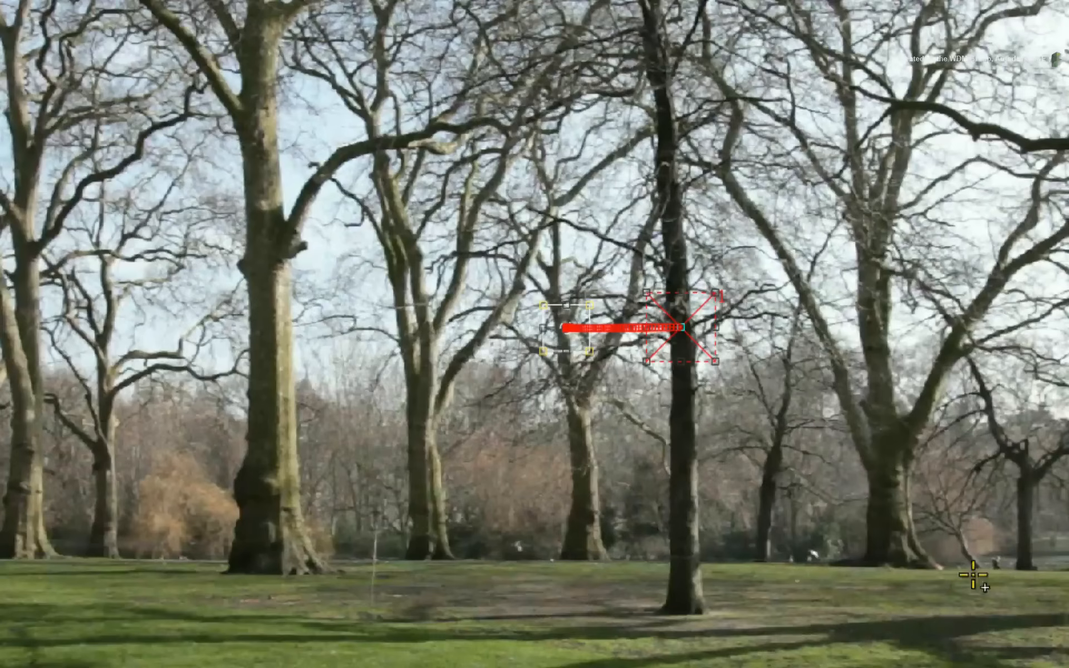
left_click_drag(692, 334, 525, 333)
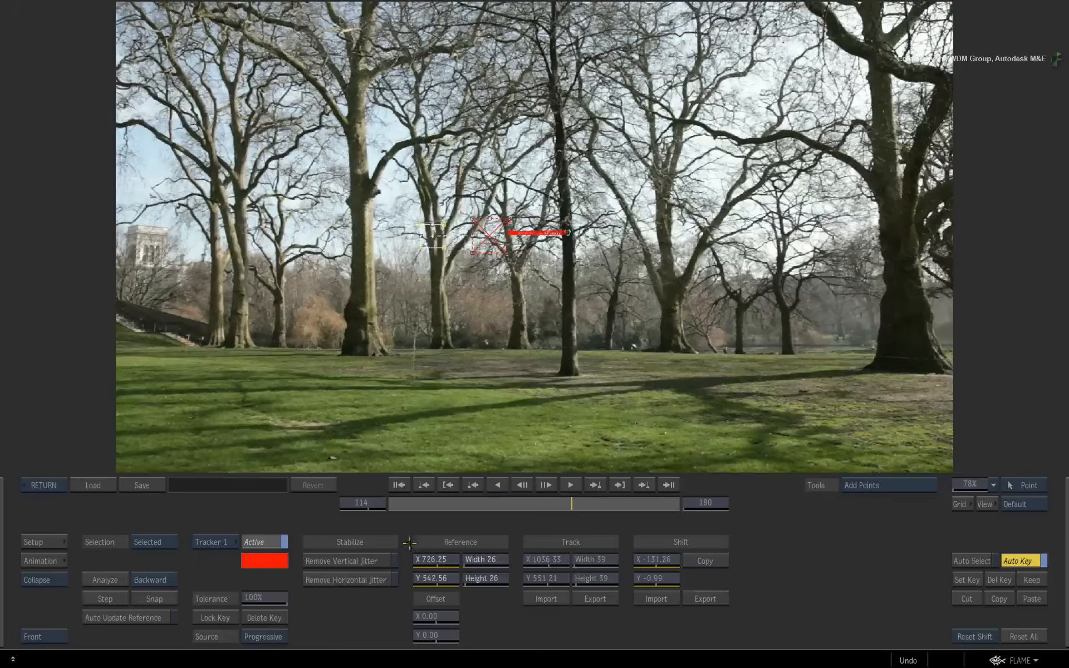
left_click(102, 579)
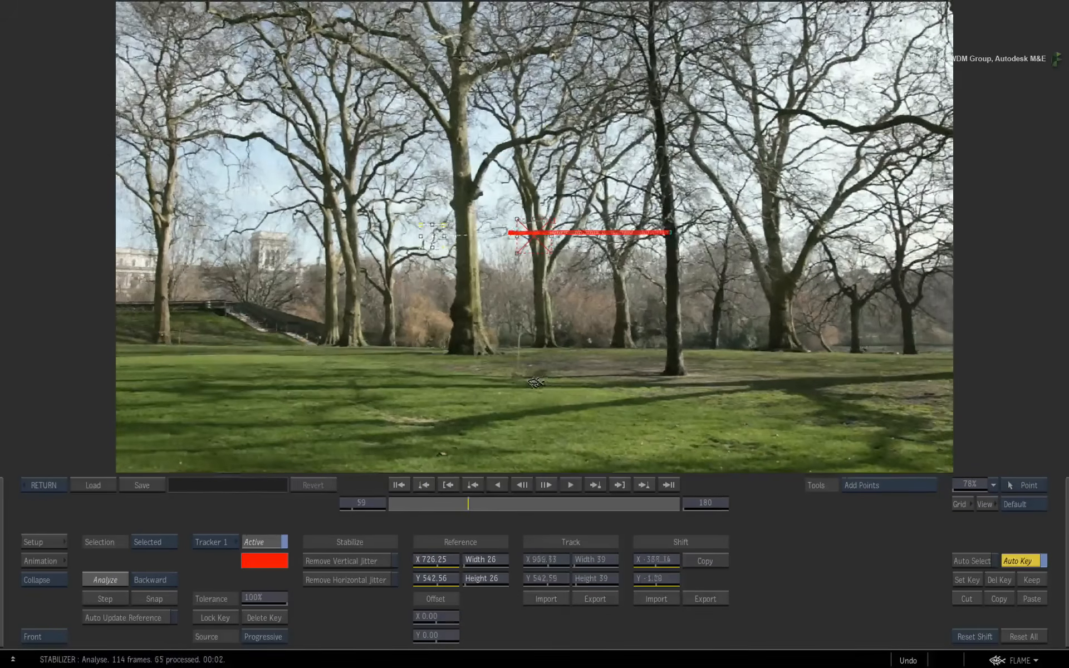
left_click(538, 382)
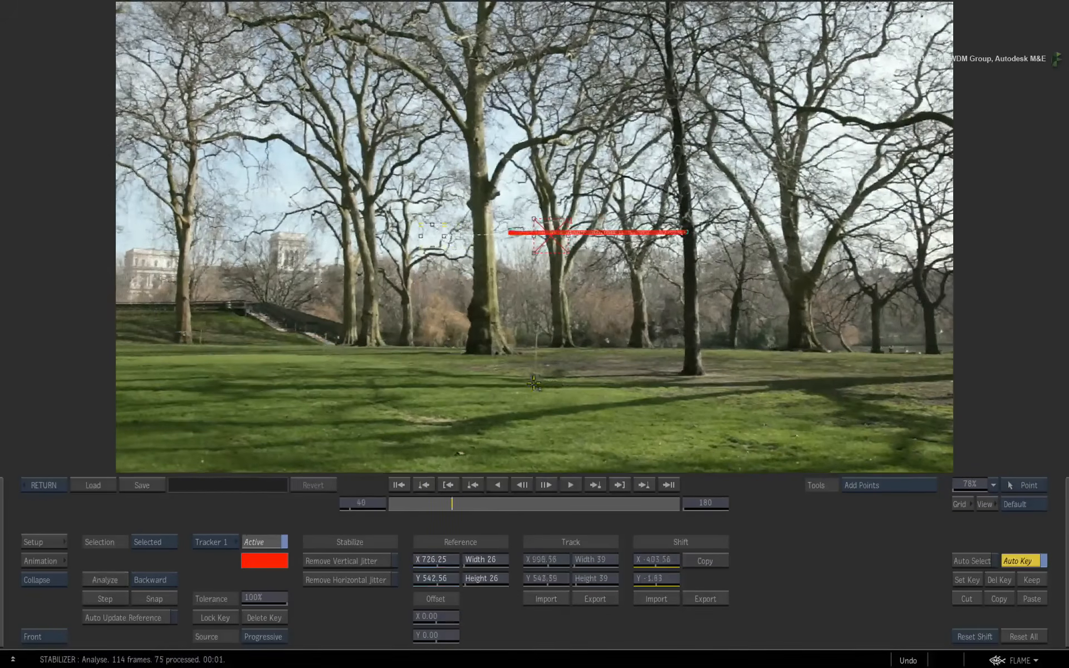
Step: Move Tracker 1's reference at frame 40 to about X 515, Y 681 and continue the backward analysis
left_click_drag(551, 235, 458, 174)
left_click(105, 579)
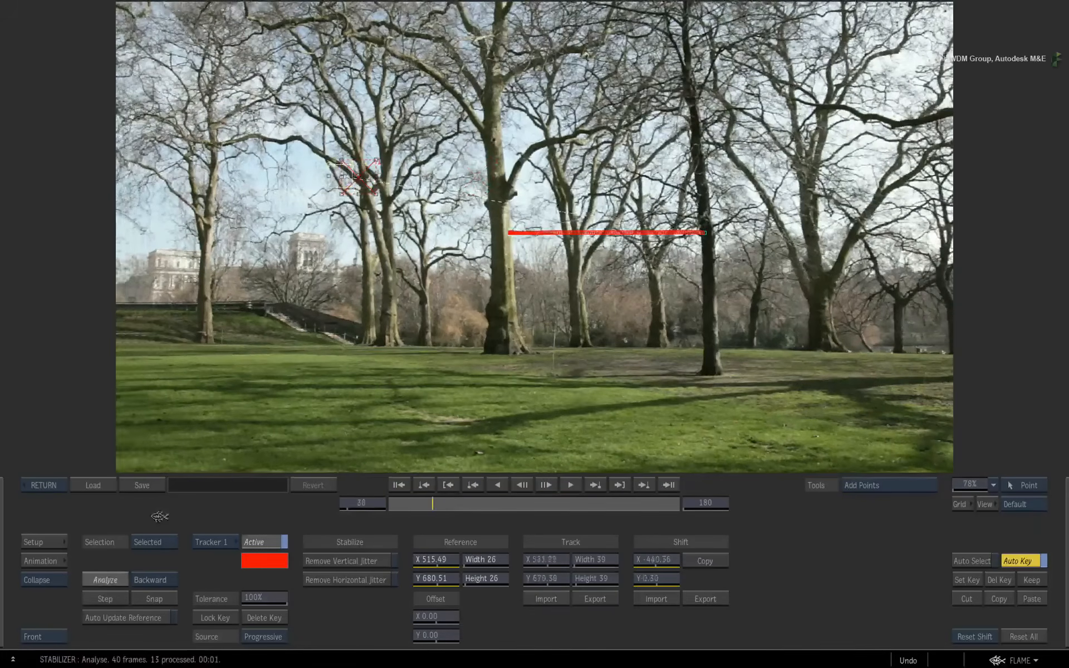